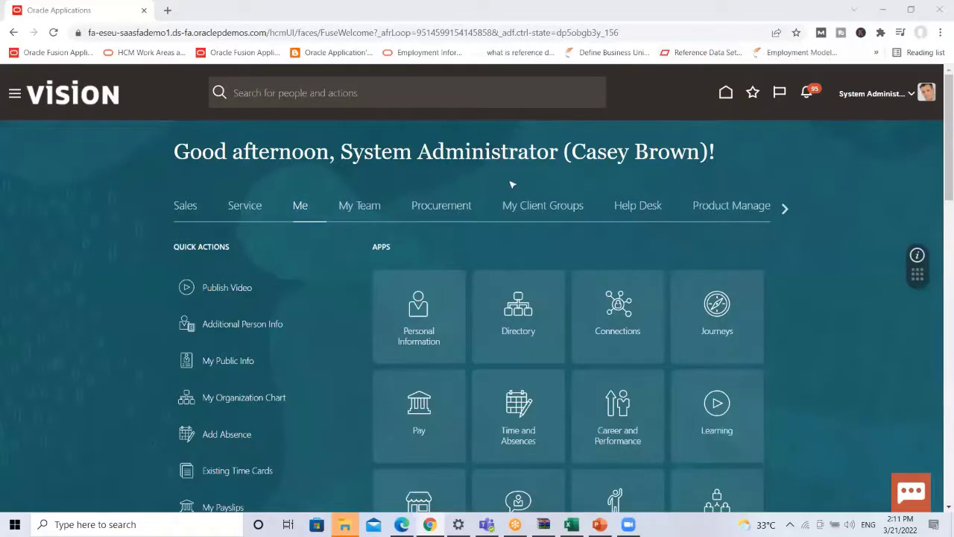
# - Go to My Client Groups > Payroll and launch Simplified QuickPay from Flow Submission and Results
pyautogui.click(516, 214)
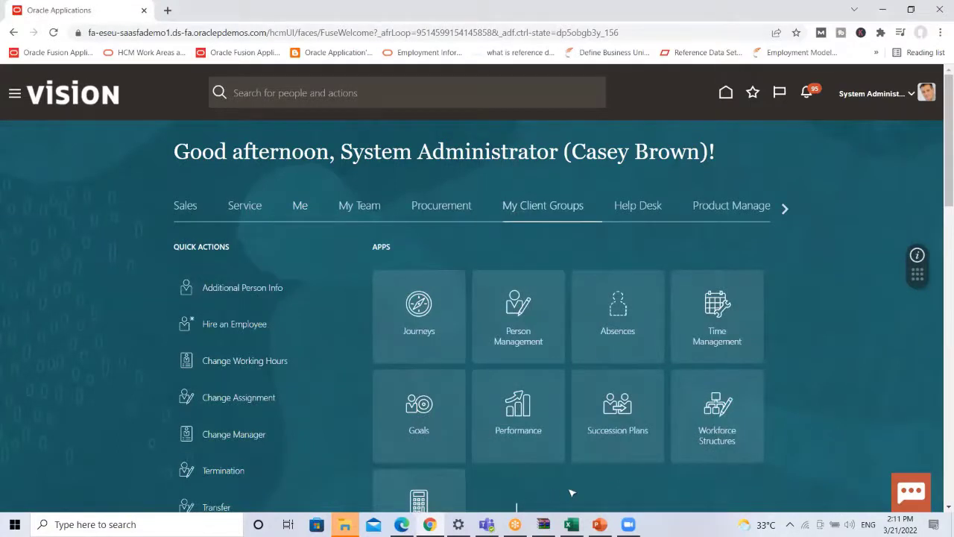
pyautogui.scroll(-1, 570, 492)
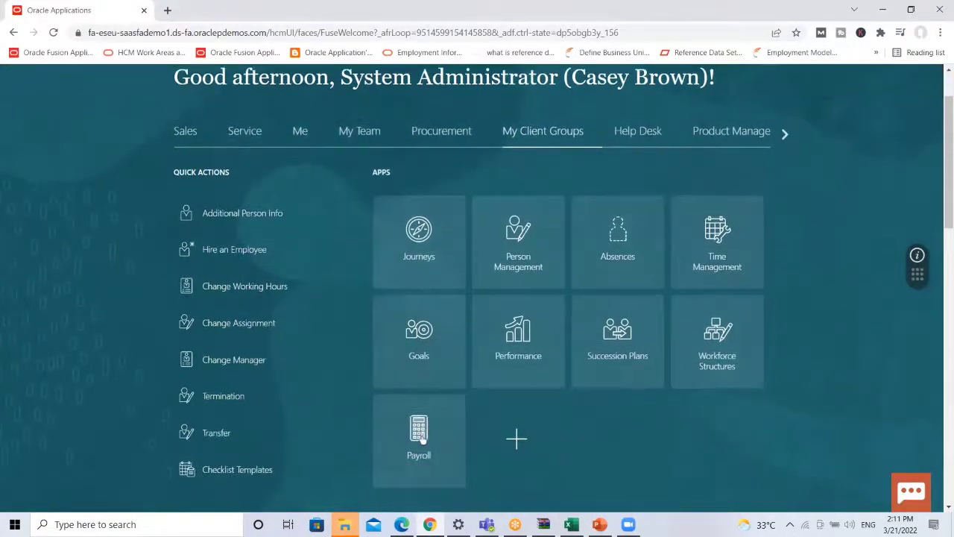
pyautogui.click(422, 439)
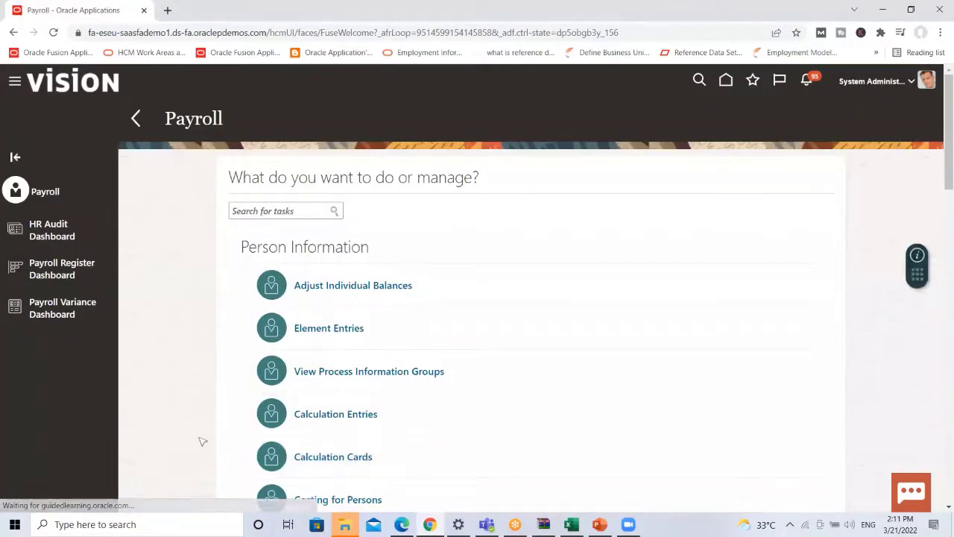
pyautogui.scroll(-2, 201, 442)
pyautogui.scroll(-4, 201, 441)
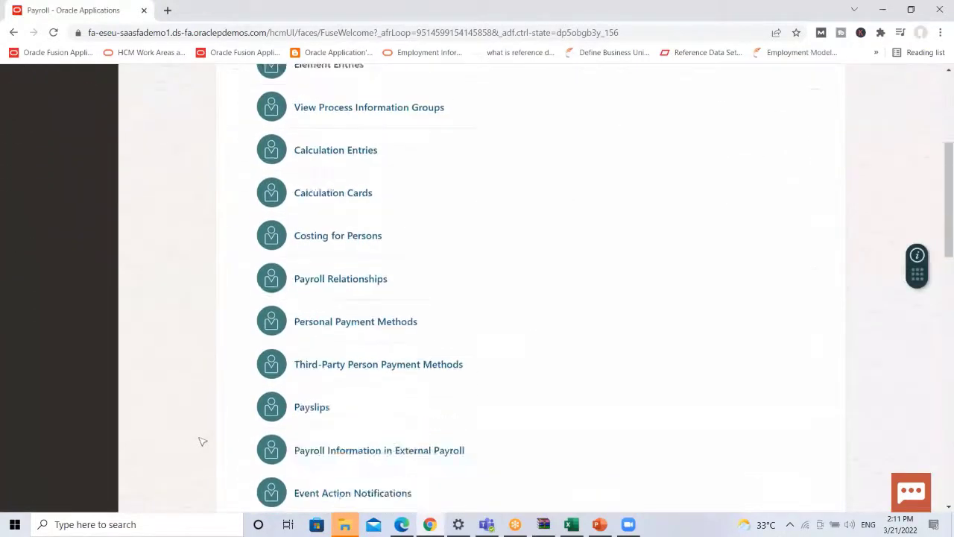
pyautogui.scroll(-1, 201, 441)
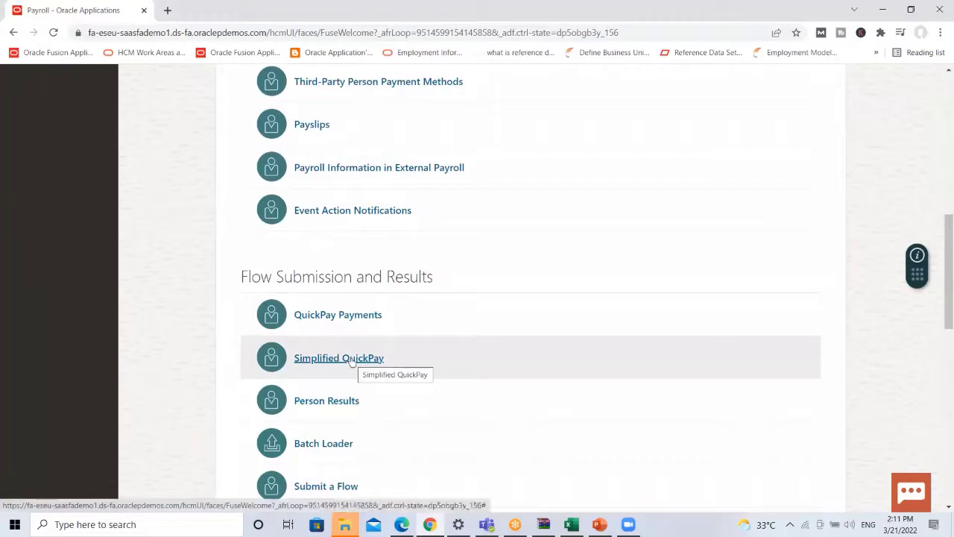
pyautogui.click(351, 359)
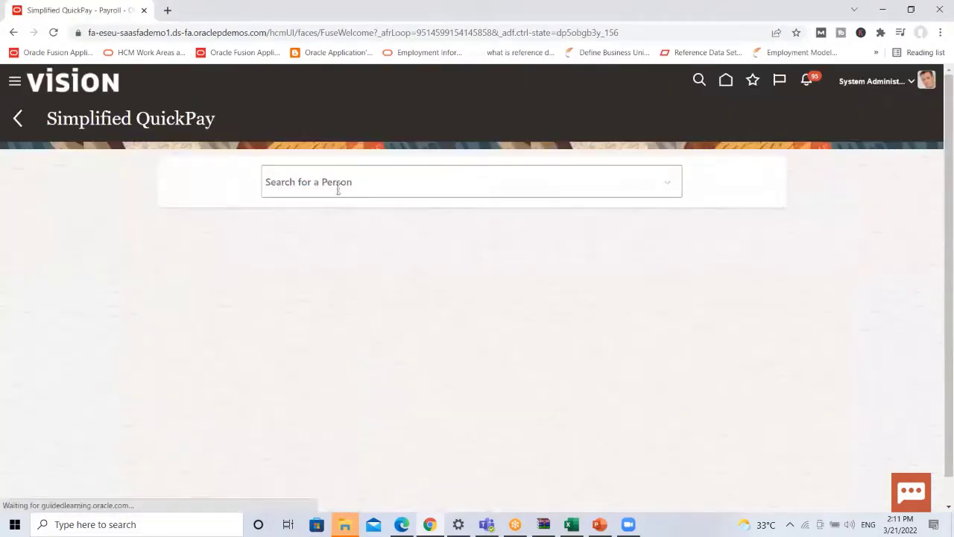
# - Find the employee by person number in Advanced Search and open their Calculate QuickPay page
pyautogui.click(337, 190)
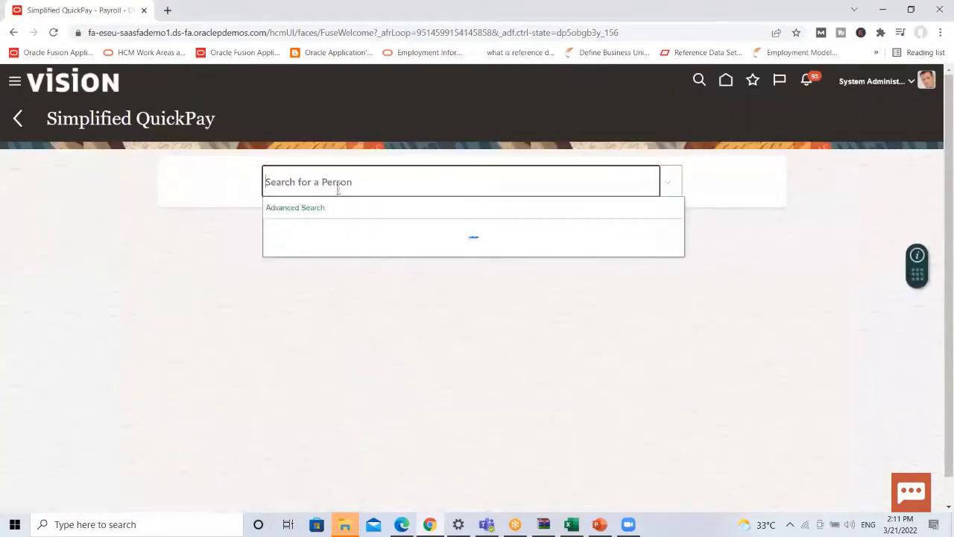
pyautogui.click(305, 208)
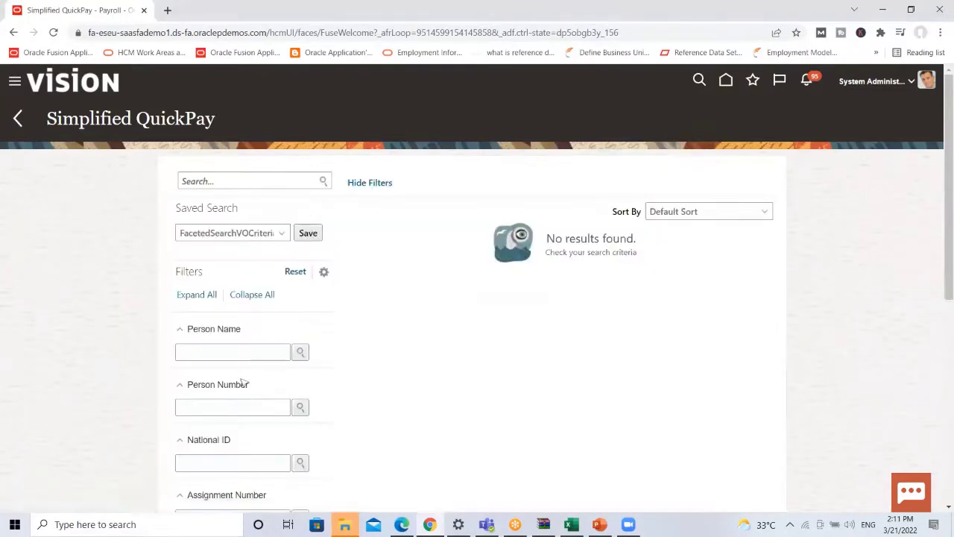
pyautogui.click(233, 406)
pyautogui.write('1014')
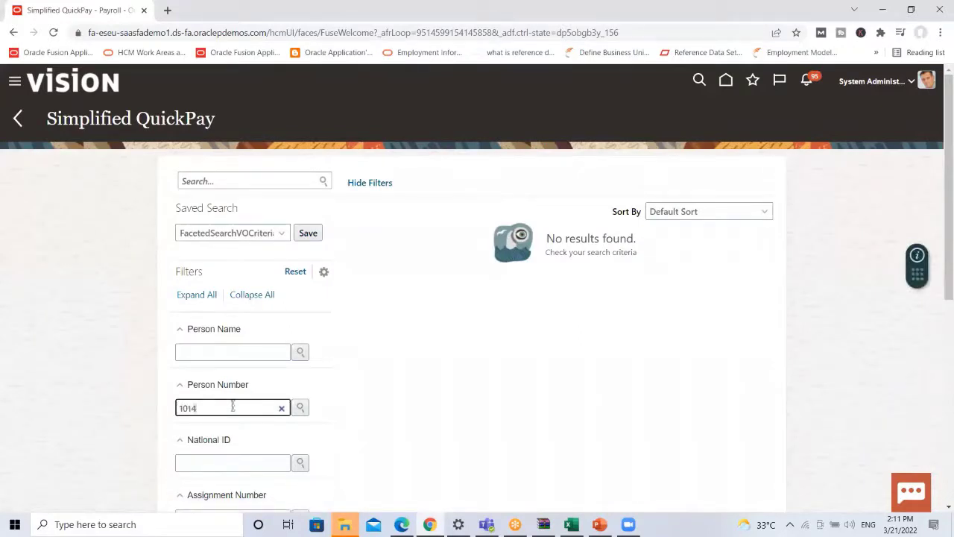
pyautogui.click(302, 409)
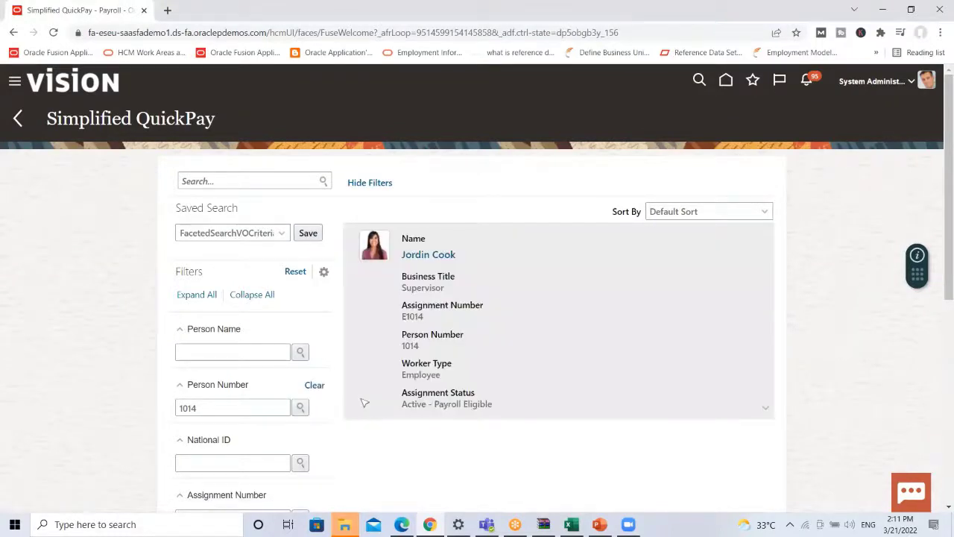
pyautogui.click(441, 255)
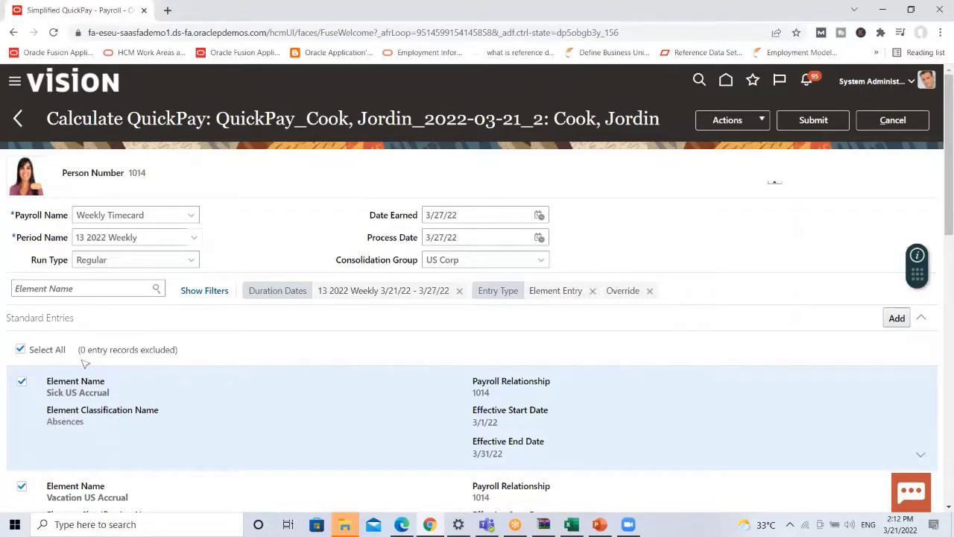
pyautogui.click(20, 349)
pyautogui.click(21, 349)
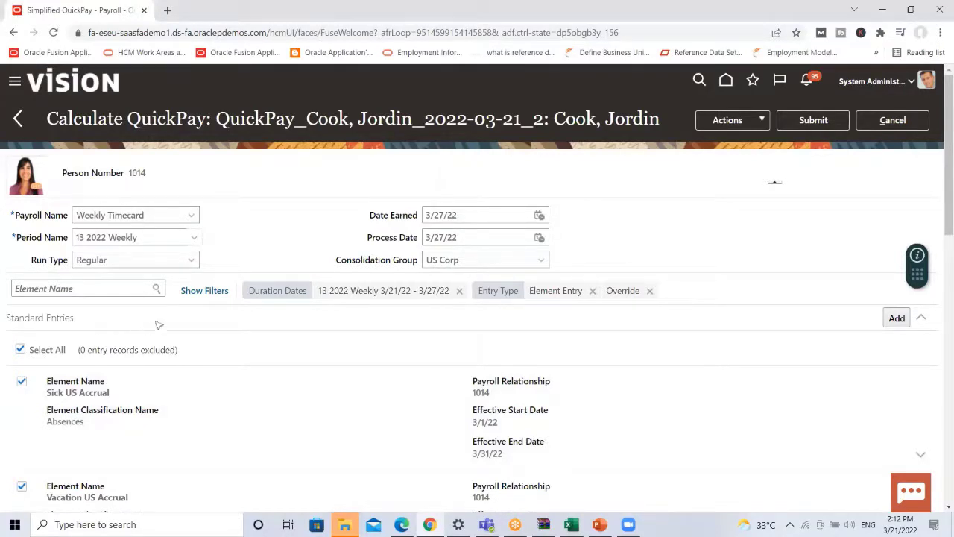
pyautogui.click(190, 292)
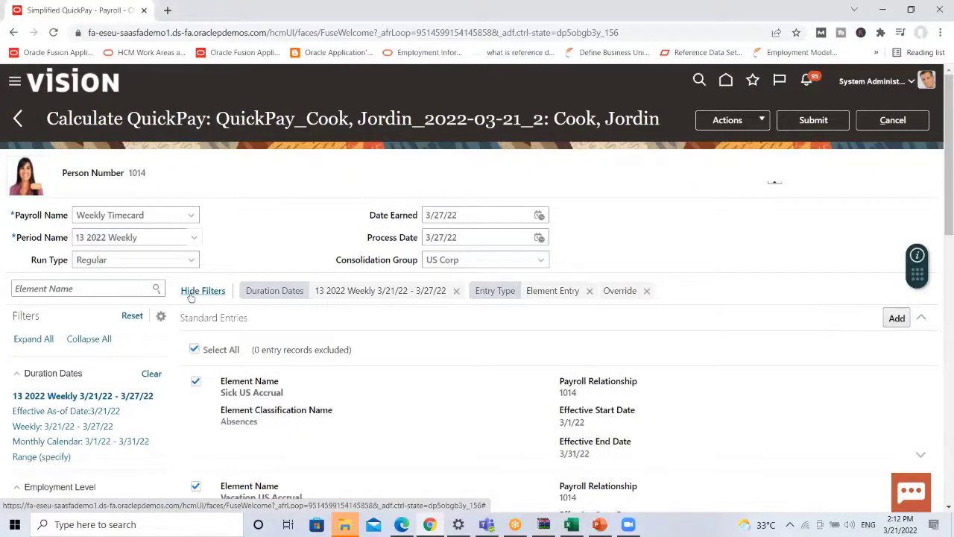
pyautogui.click(37, 338)
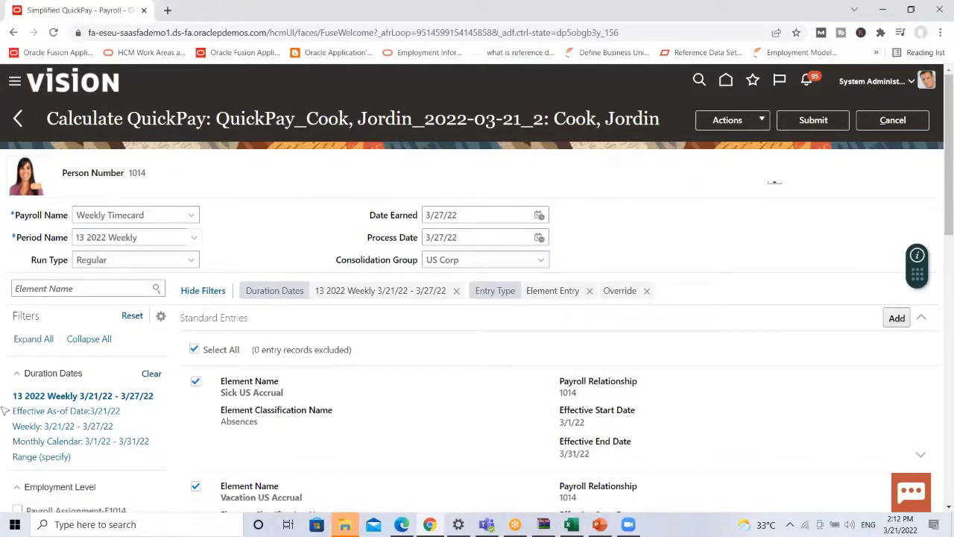
pyautogui.scroll(-3, 5, 410)
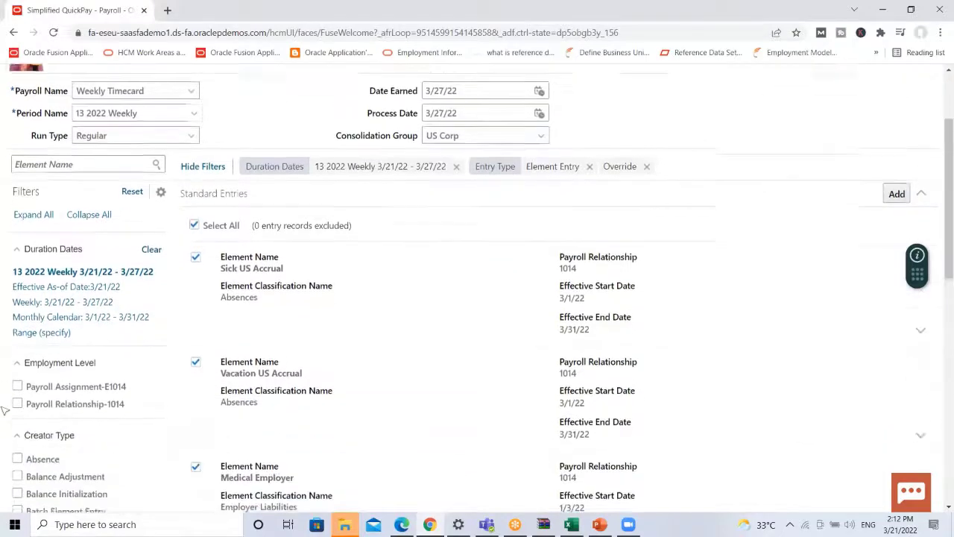
pyautogui.scroll(-3, 5, 411)
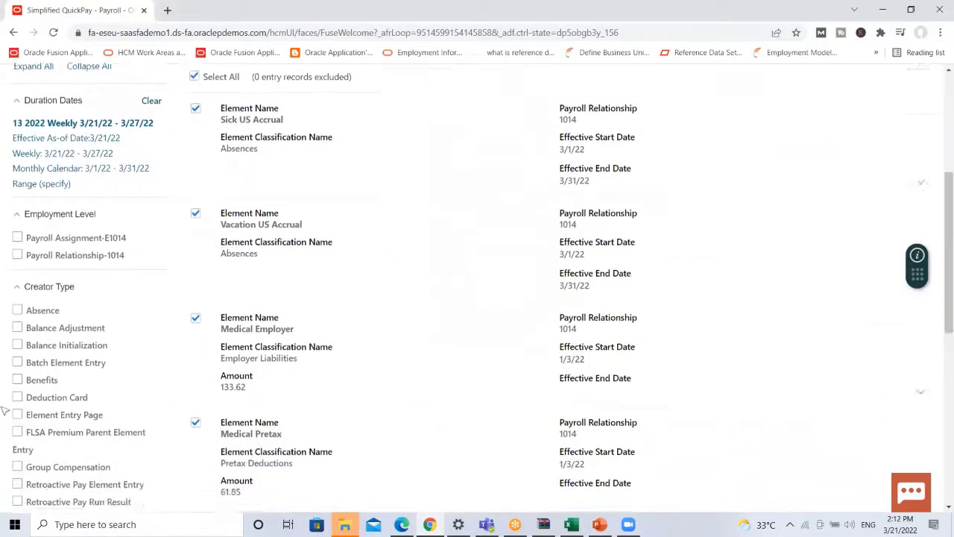
pyautogui.scroll(-3, 5, 411)
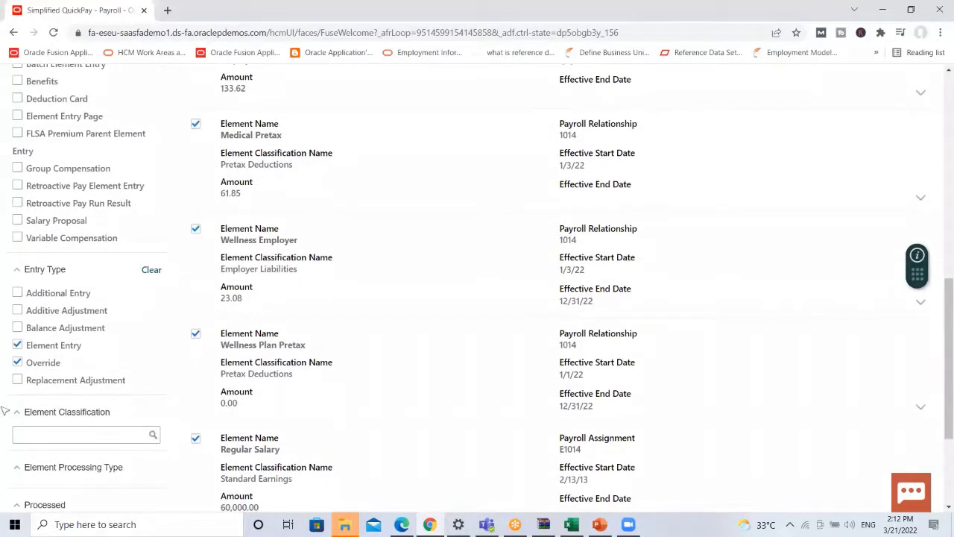
pyautogui.scroll(5, 6, 410)
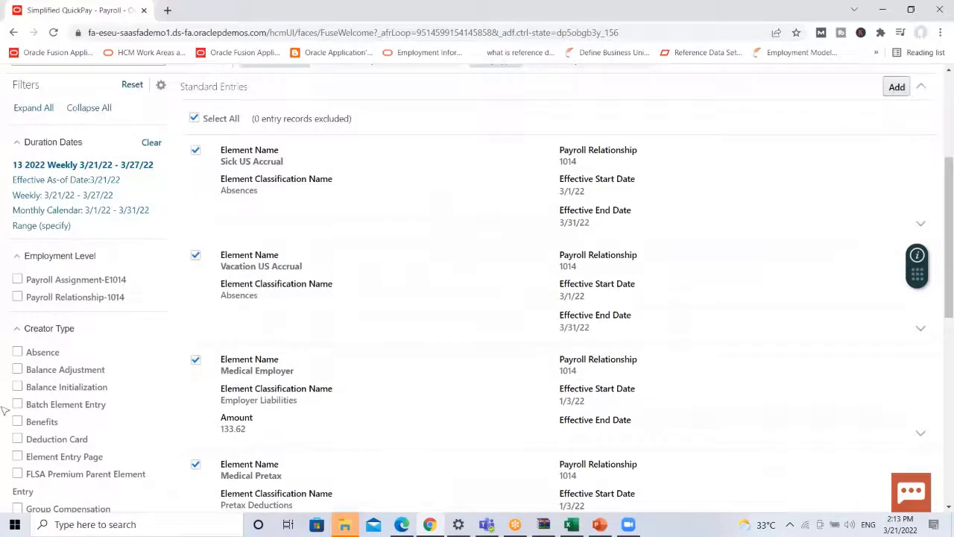
pyautogui.scroll(3, 6, 410)
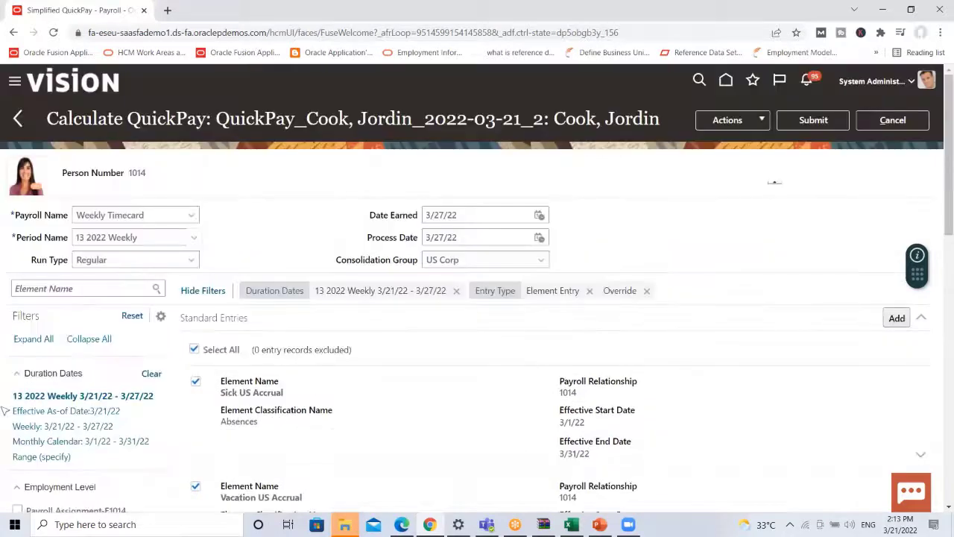
pyautogui.click(206, 290)
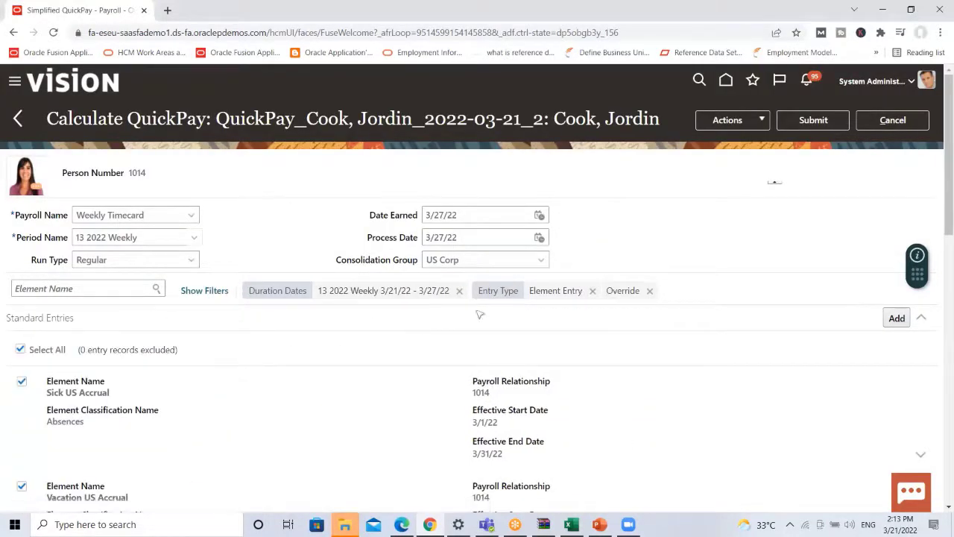
pyautogui.click(895, 319)
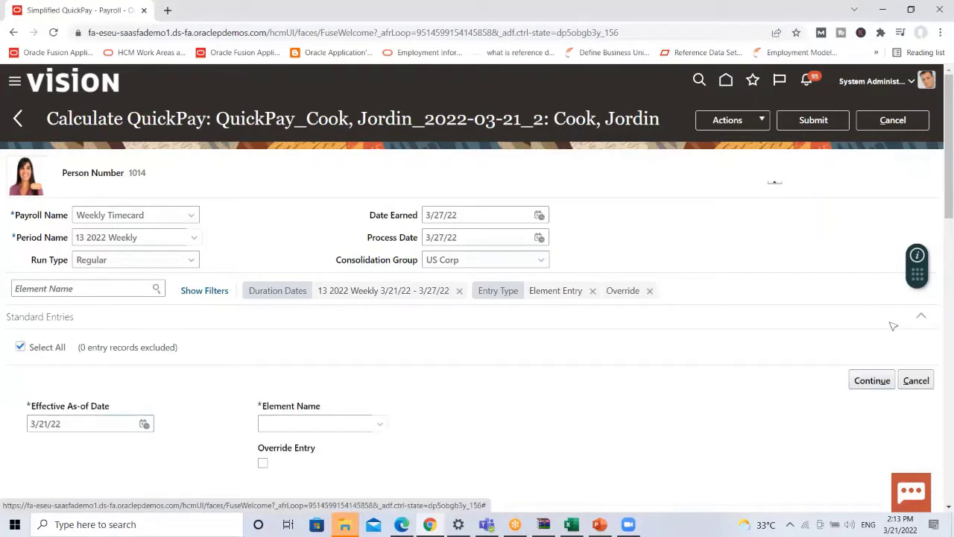
# - Search the full element list and select Bonus Pay as the new entry's element name
pyautogui.click(379, 424)
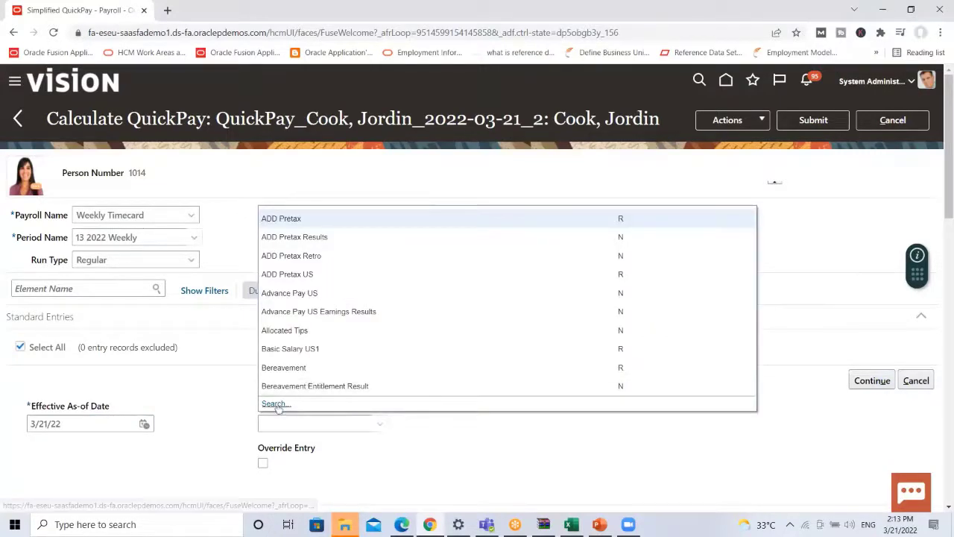
pyautogui.click(275, 404)
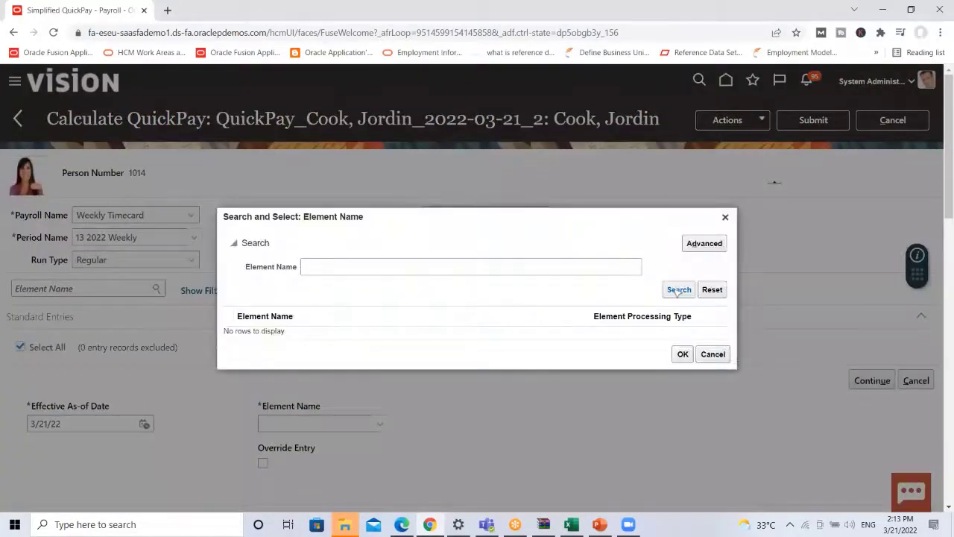
pyautogui.click(679, 290)
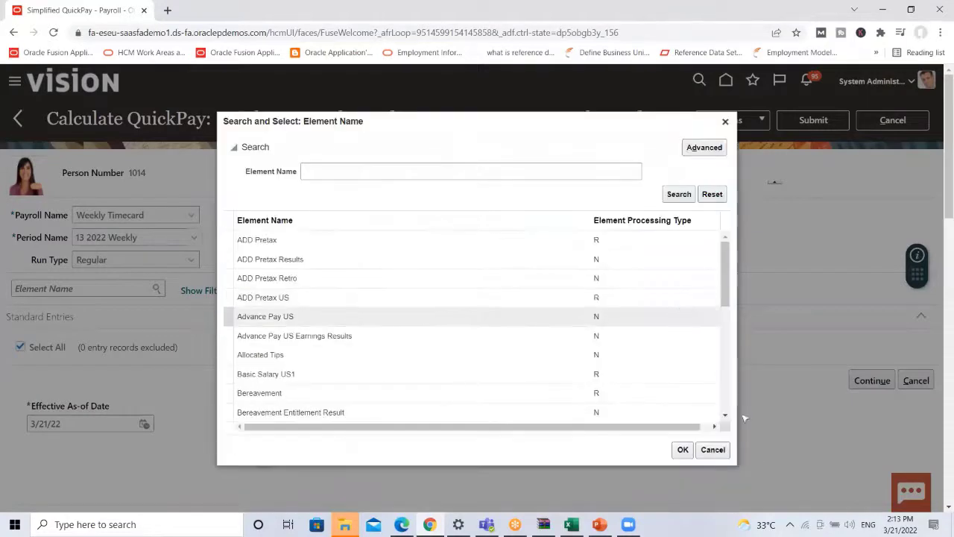
pyautogui.scroll(-2, 727, 419)
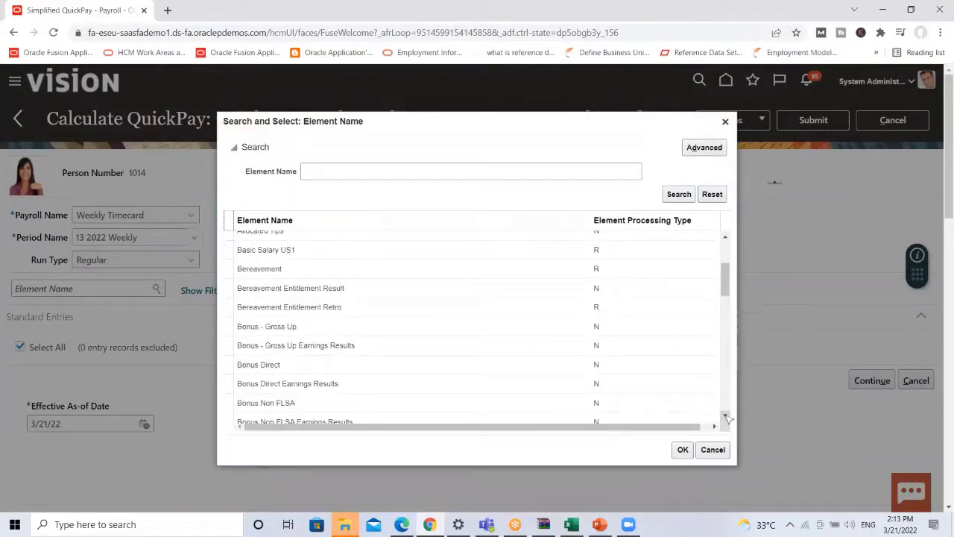
pyautogui.scroll(-2, 727, 417)
pyautogui.click(565, 393)
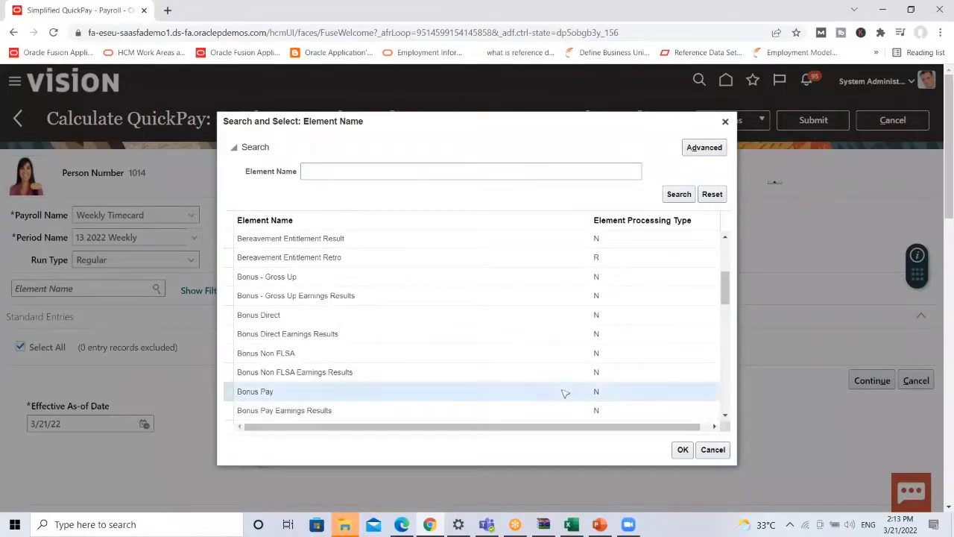
pyautogui.click(681, 452)
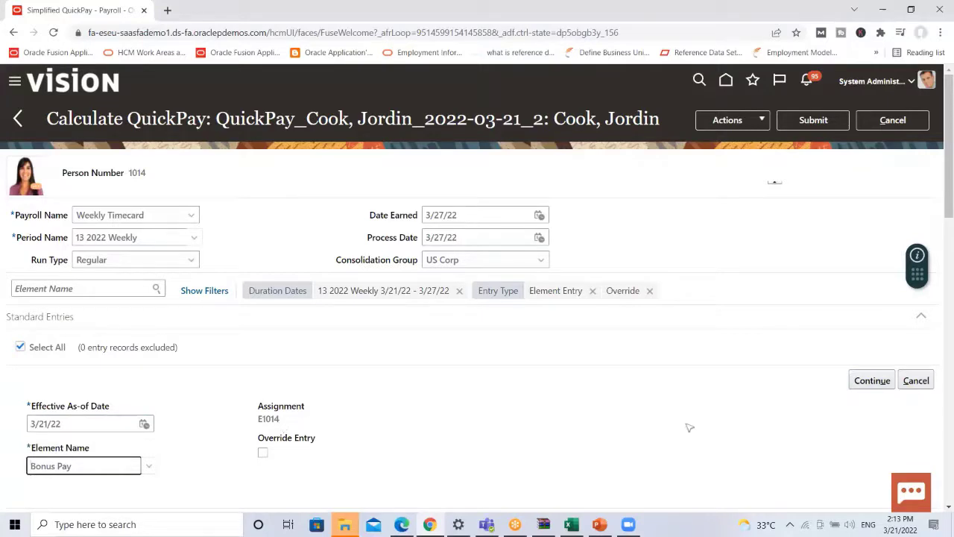
# - Continue to the Bonus Pay entry details and set its Amount to 800
pyautogui.click(869, 382)
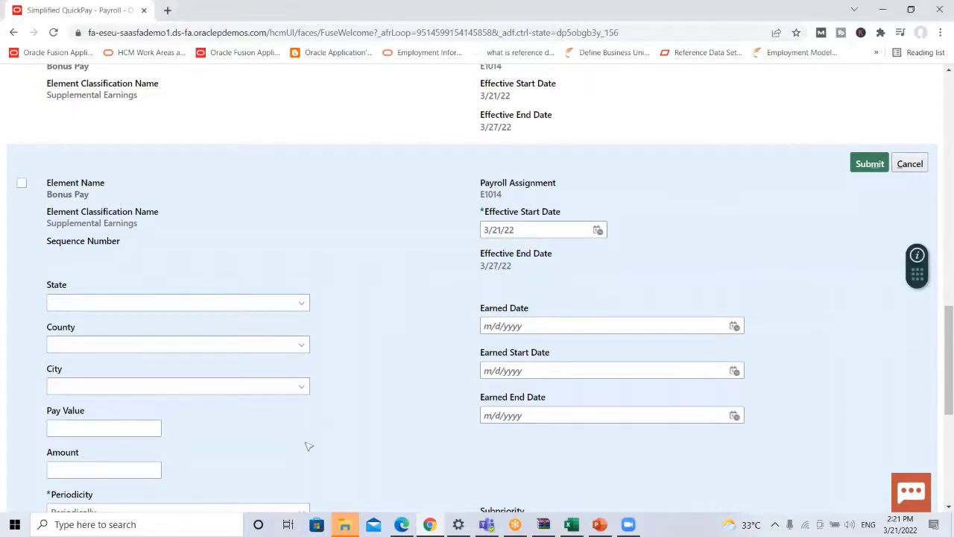
pyautogui.scroll(-3, 309, 445)
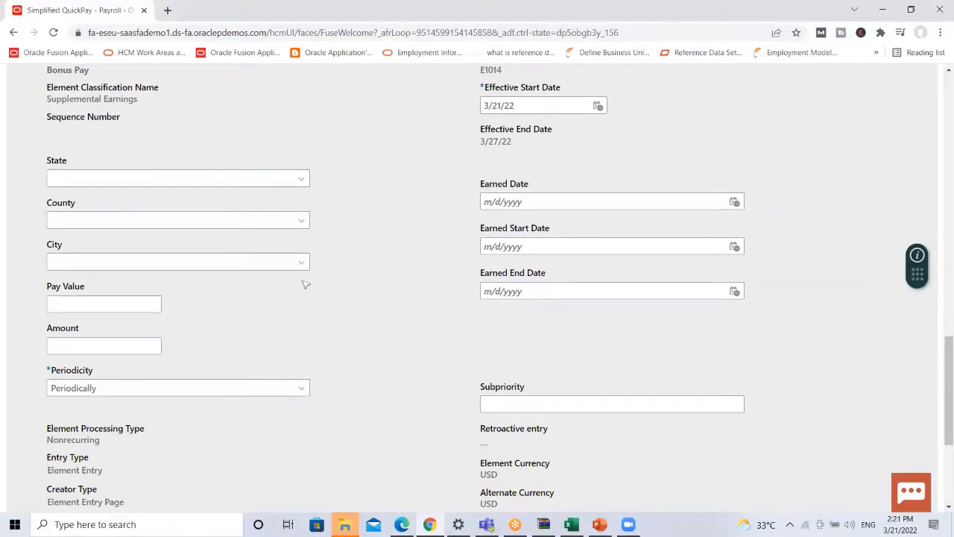
pyautogui.click(138, 348)
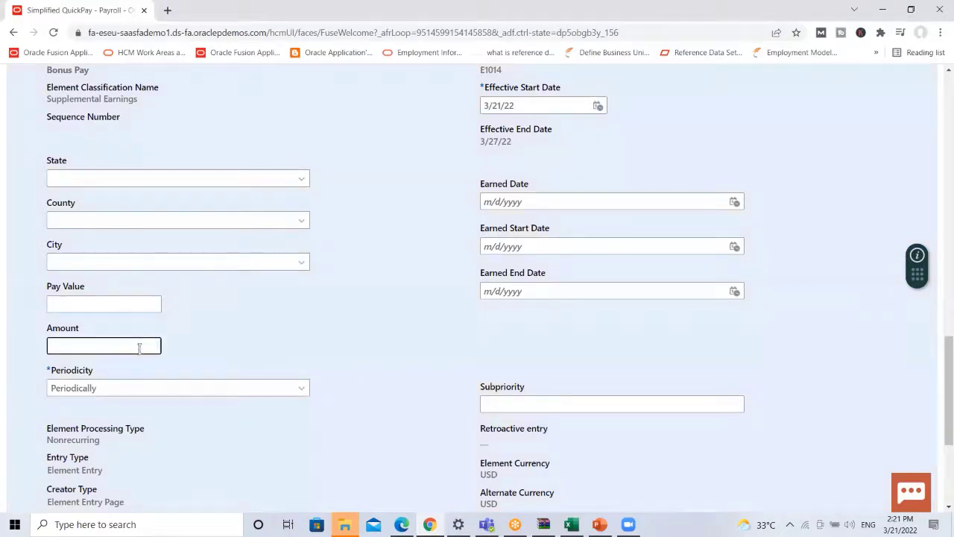
pyautogui.write('3000')
pyautogui.press('BackSpace')
pyautogui.press('BackSpace')
pyautogui.press('BackSpace')
pyautogui.press('BackSpace')
pyautogui.write('800')
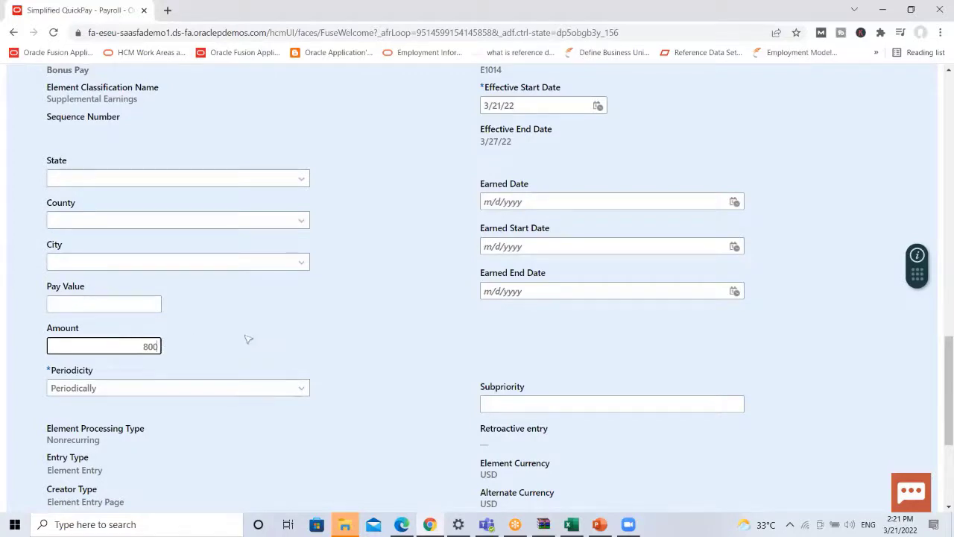
pyautogui.click(722, 141)
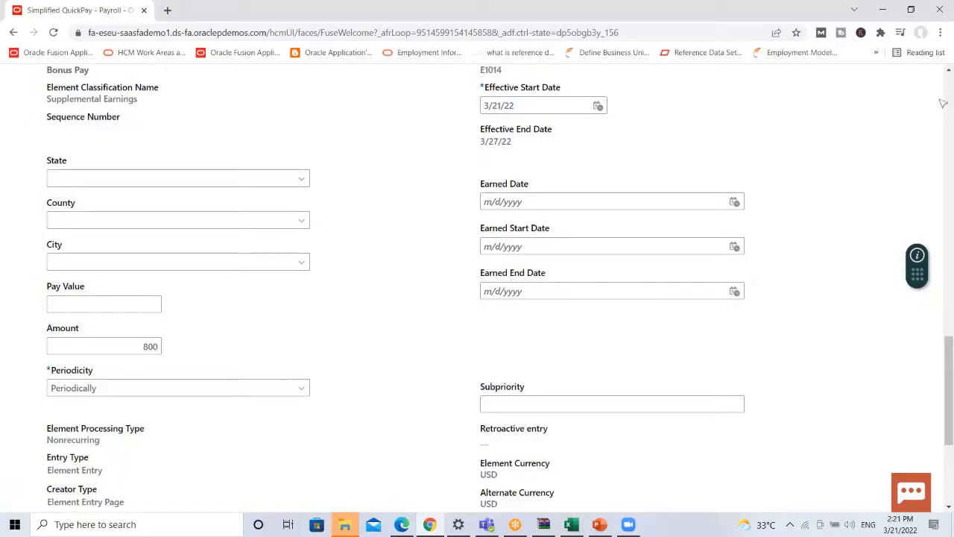
pyautogui.click(945, 71)
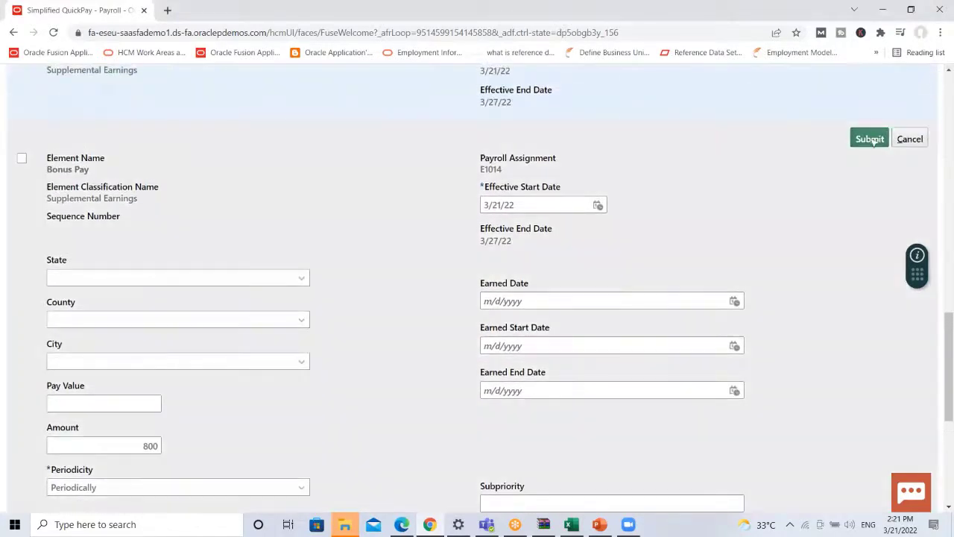
# - Submit the 800.00 Bonus Pay entry, then submit the QuickPay calculation to view the SOE
pyautogui.click(869, 139)
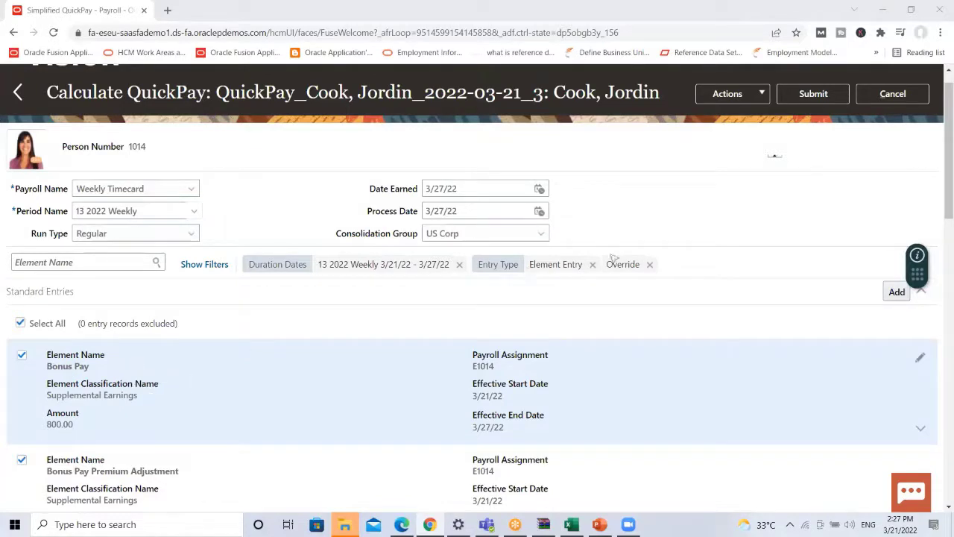
pyautogui.click(805, 98)
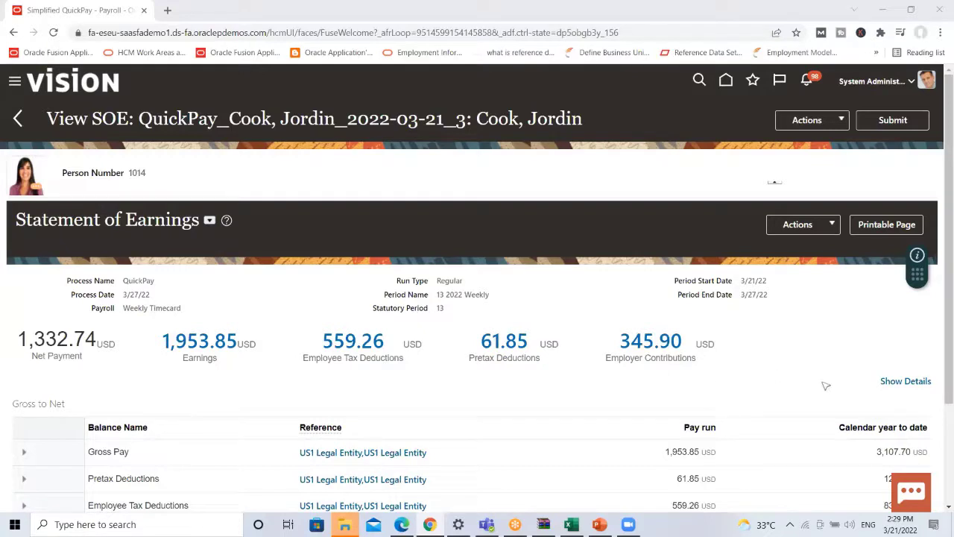
pyautogui.click(919, 381)
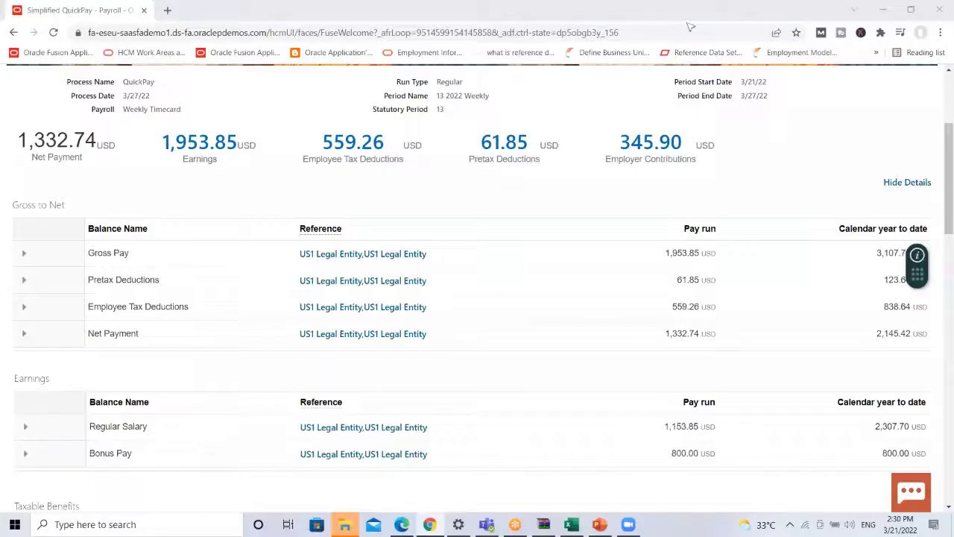
pyautogui.click(768, 173)
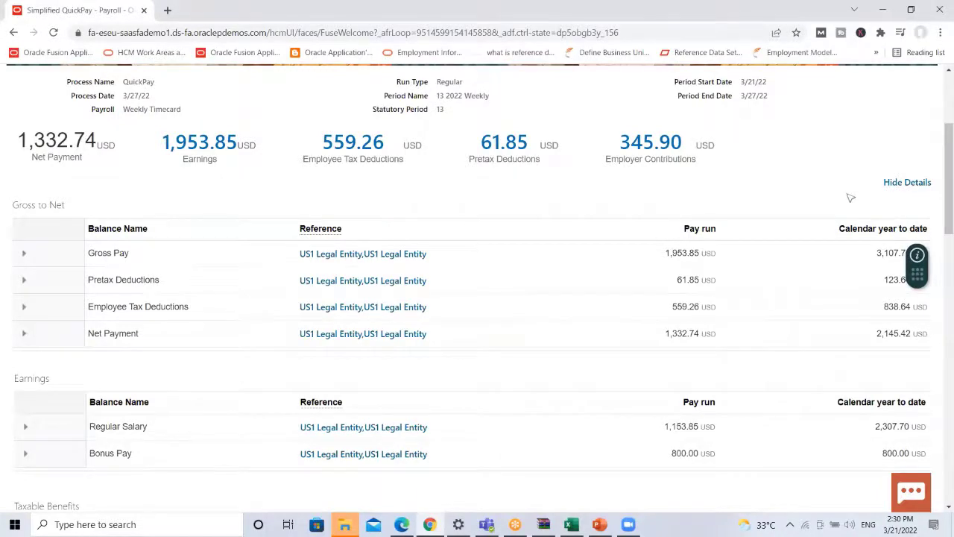
pyautogui.scroll(-2, 850, 198)
pyautogui.scroll(-2, 850, 197)
pyautogui.scroll(-1, 850, 197)
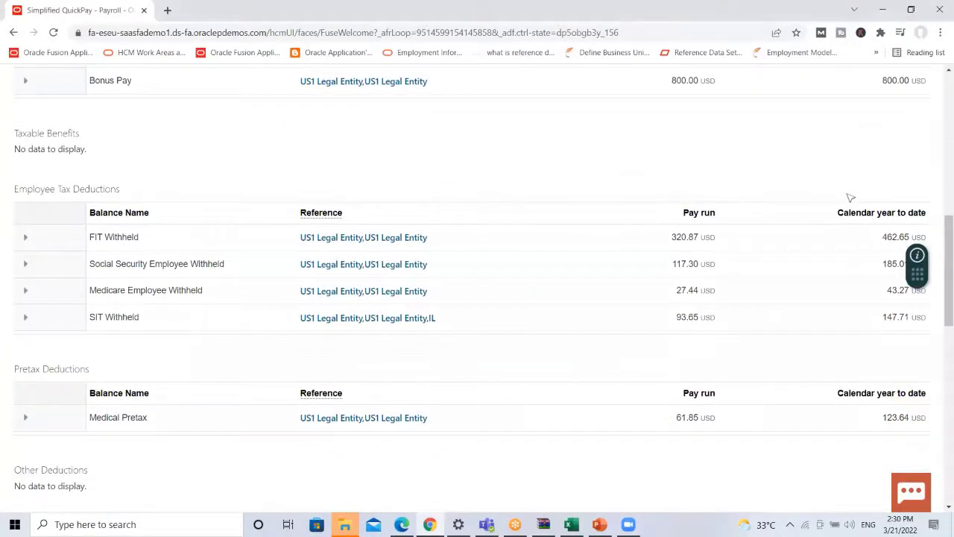
pyautogui.scroll(5, 850, 198)
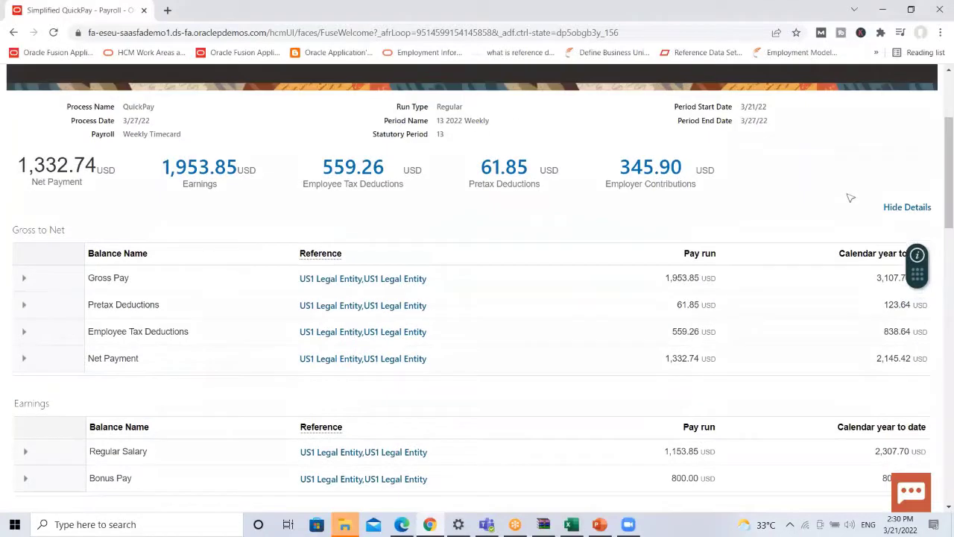
pyautogui.click(901, 210)
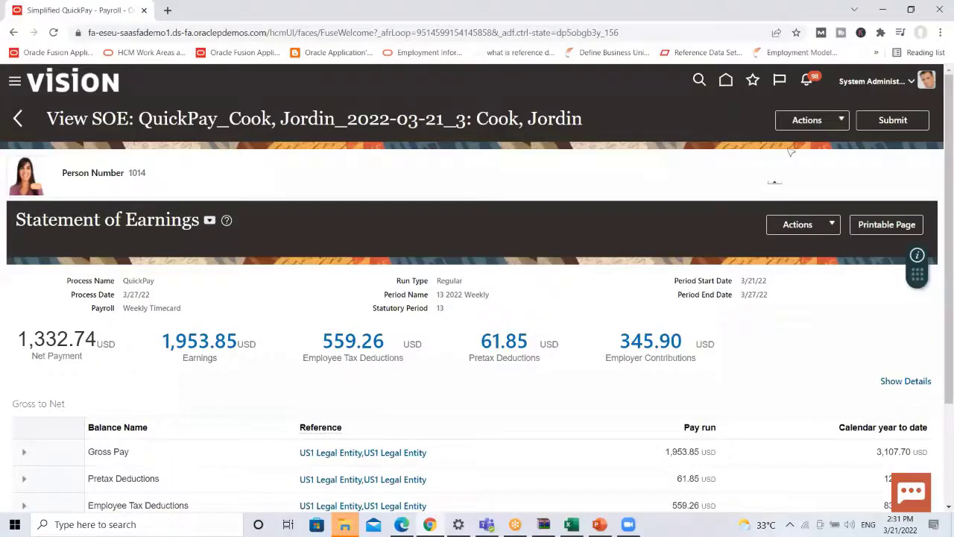
pyautogui.click(838, 123)
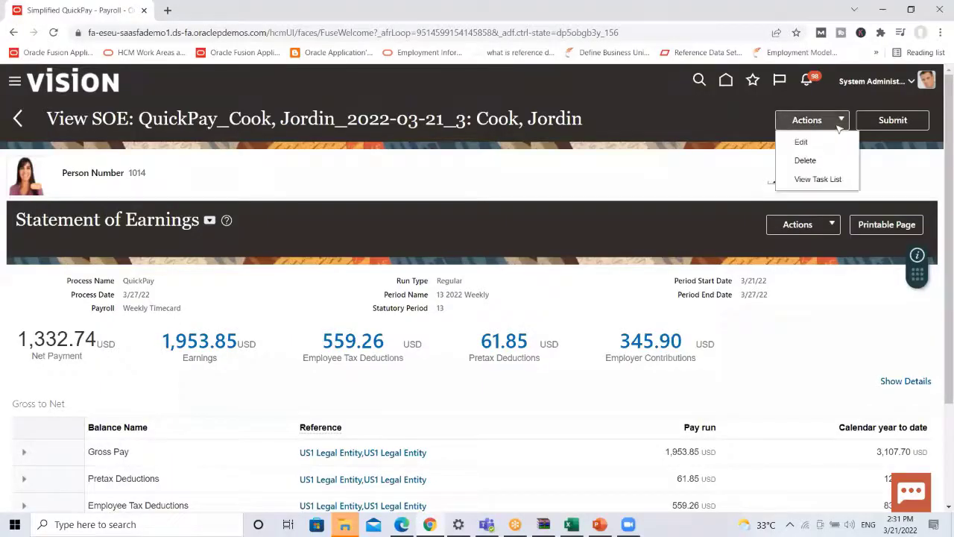
pyautogui.click(814, 162)
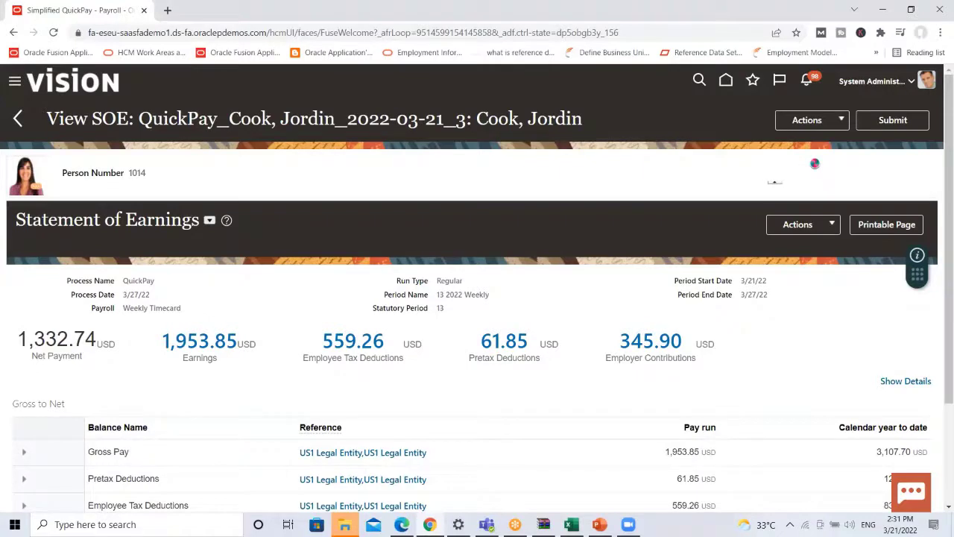